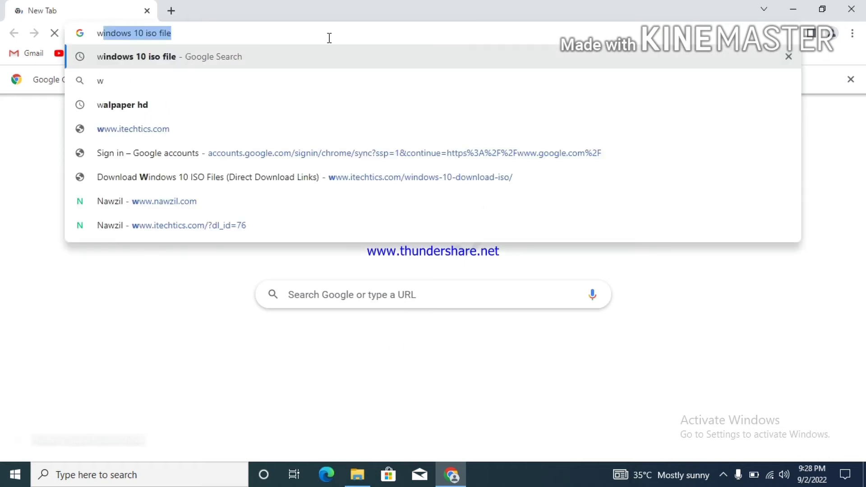
# - Search the web for "windows 10 iso file" and open the EaseUS Windows 10 ISO download page
pyautogui.press('Return')
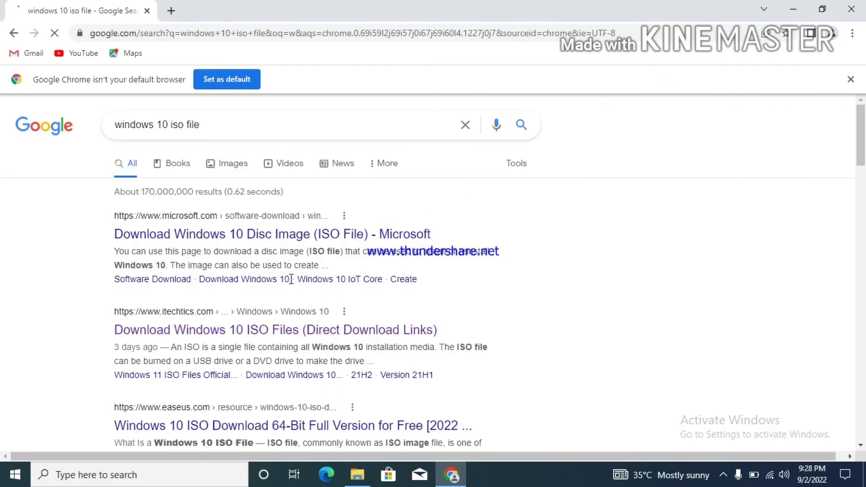
pyautogui.click(280, 432)
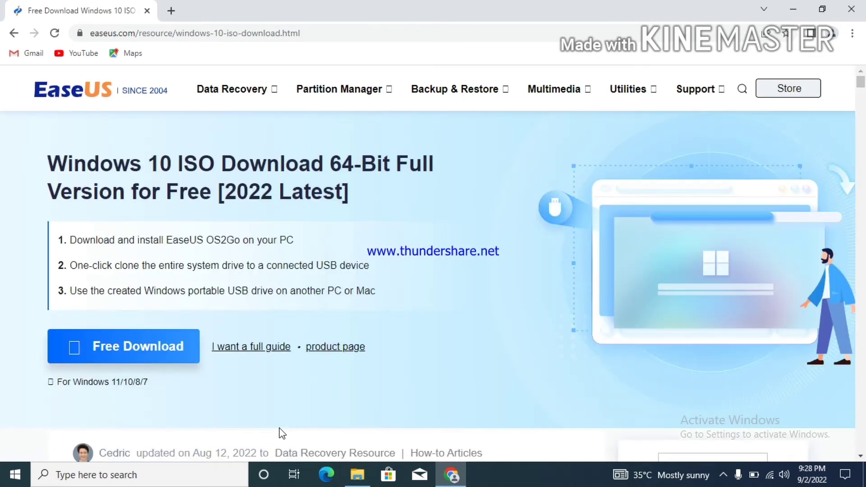
# - Download the OS2Go trial installer from the EaseUS page, blocking the site's notifications, and close the browser
pyautogui.click(135, 350)
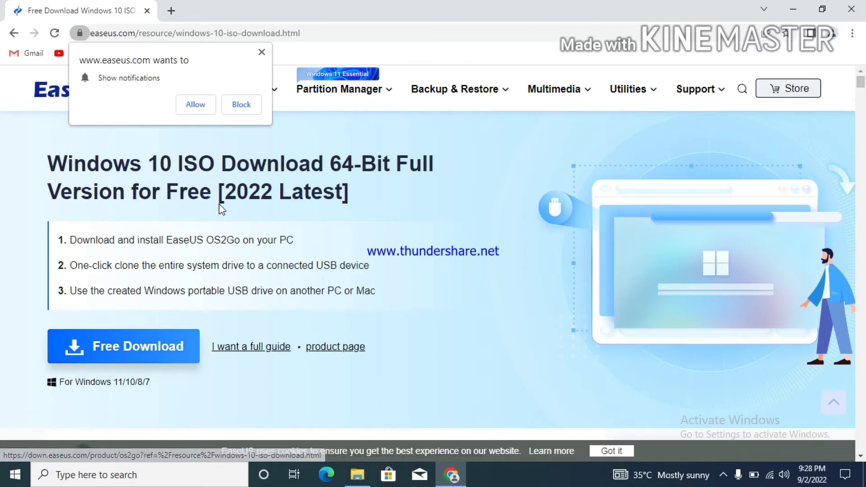
pyautogui.click(247, 105)
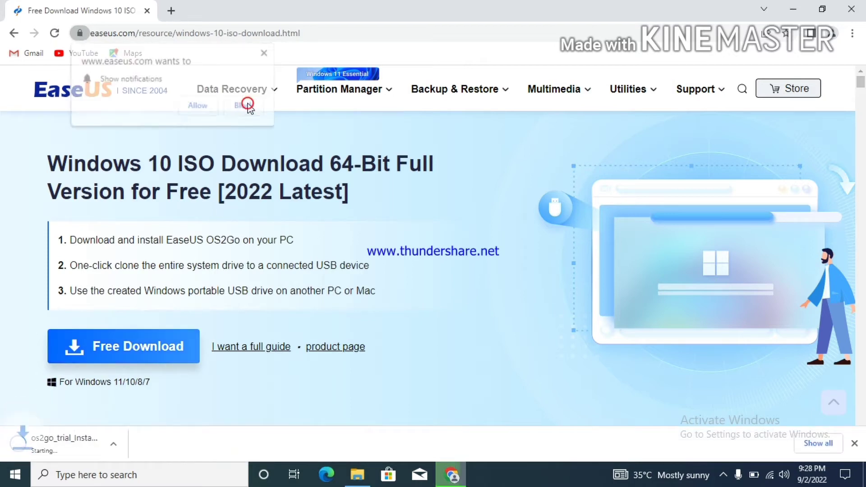
pyautogui.click(61, 455)
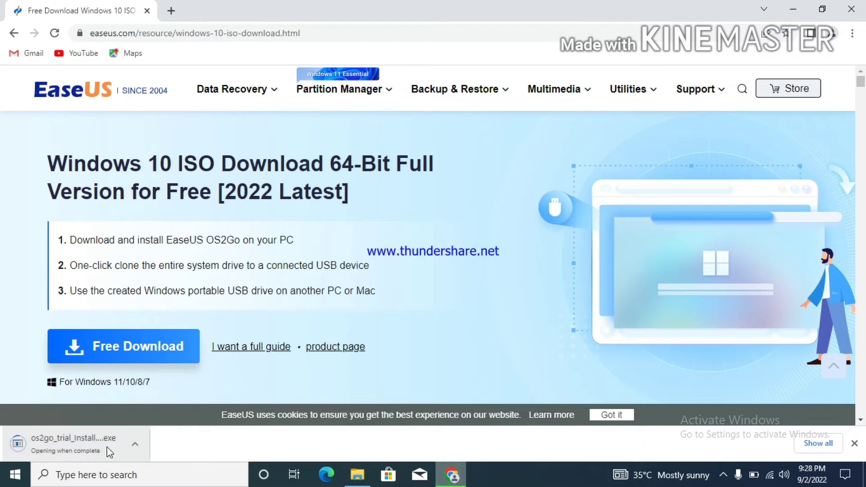
pyautogui.click(134, 446)
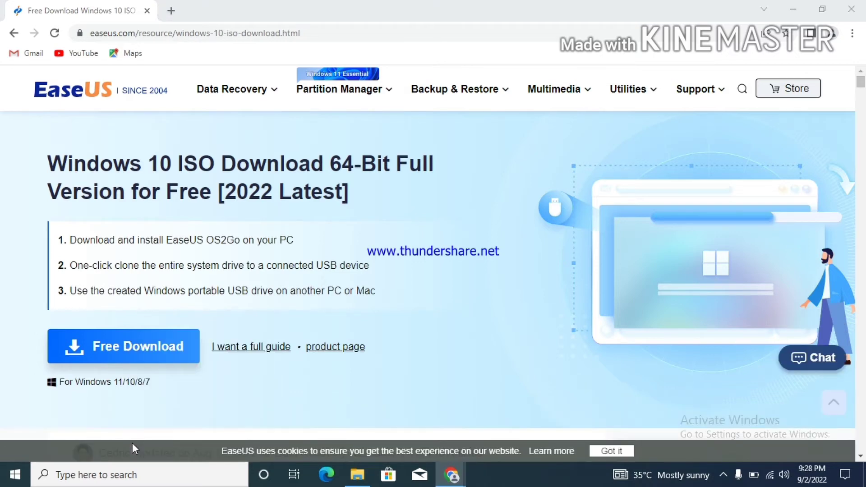
pyautogui.click(851, 10)
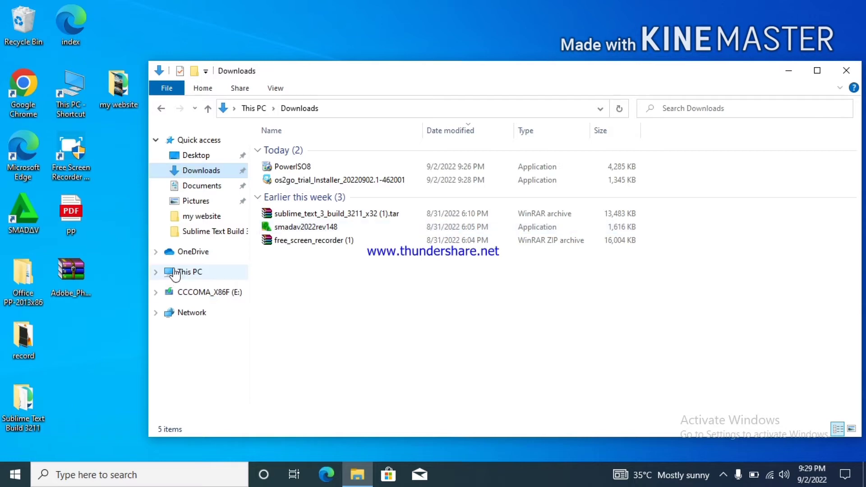
# - Install PowerISO 8.1 from the Downloads folder to C:\Program Files\PowerISO, keeping the default file associations and virtual drive settings
pyautogui.doubleClick(284, 170)
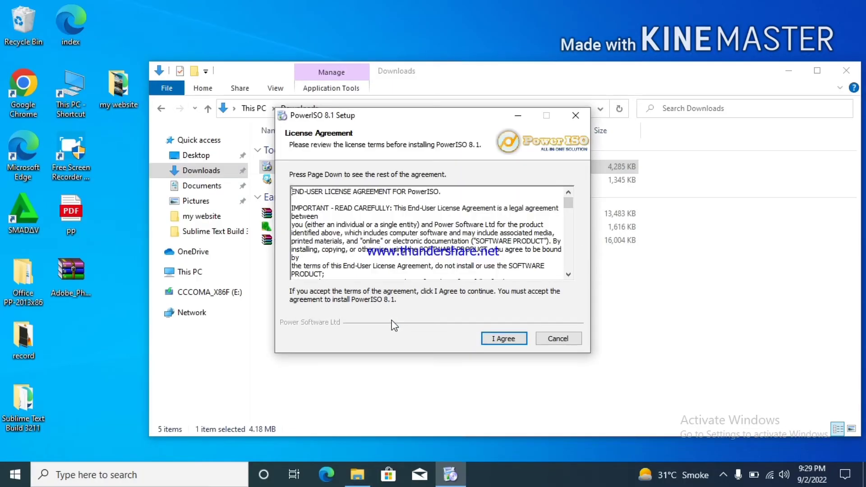
pyautogui.click(501, 338)
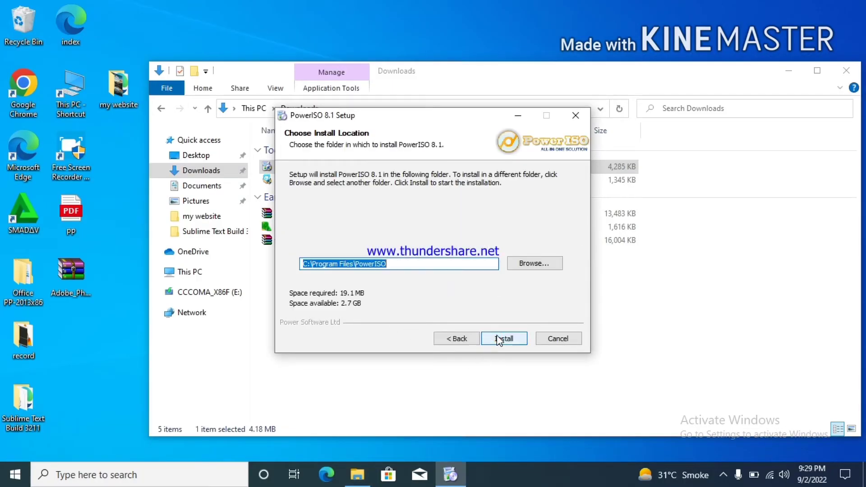
pyautogui.click(499, 338)
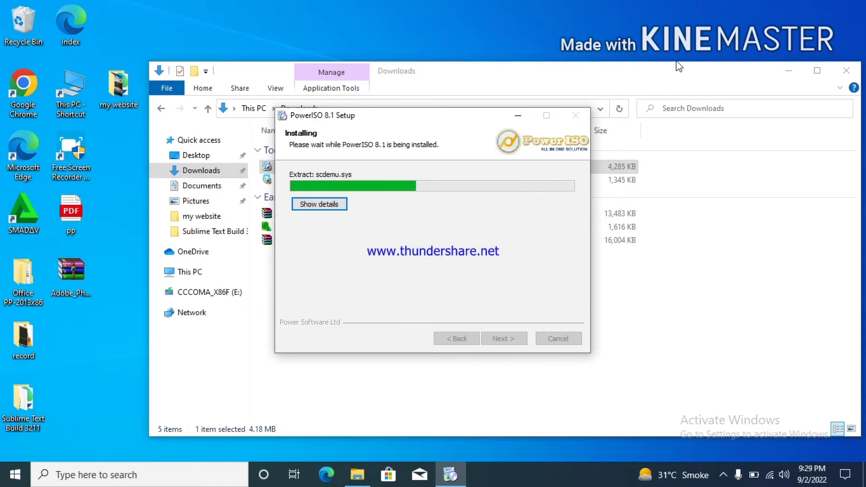
pyautogui.click(847, 71)
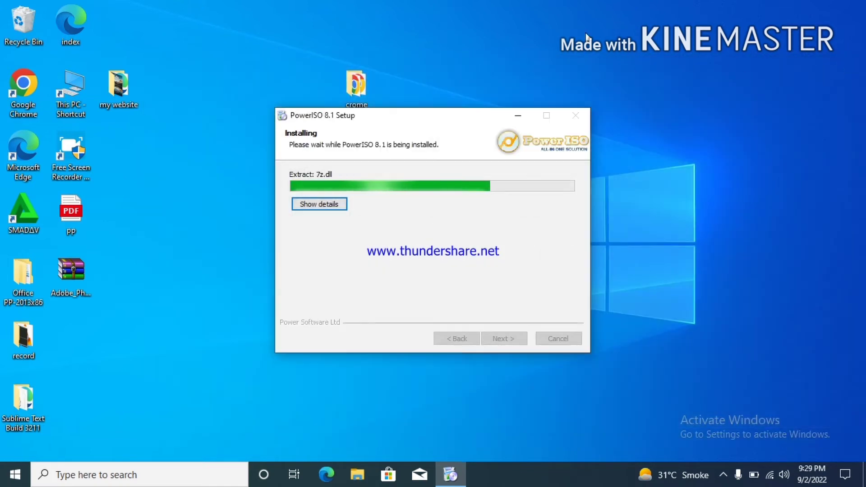
pyautogui.rightClick(586, 28)
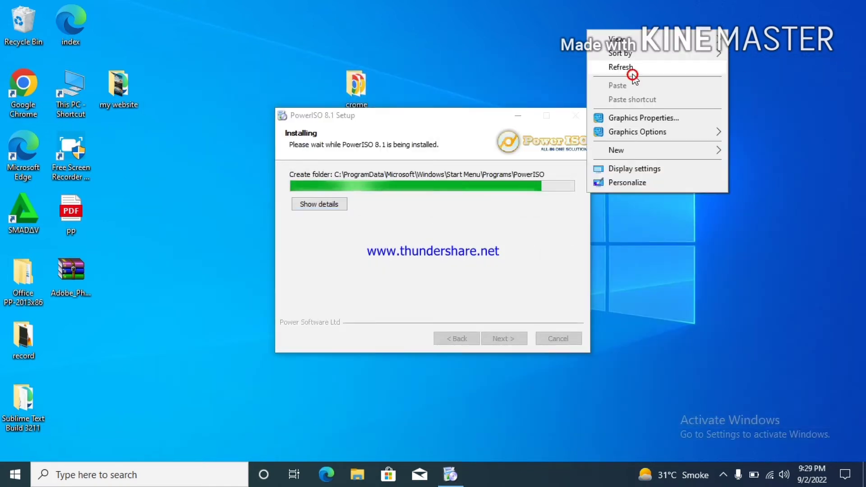
pyautogui.click(636, 68)
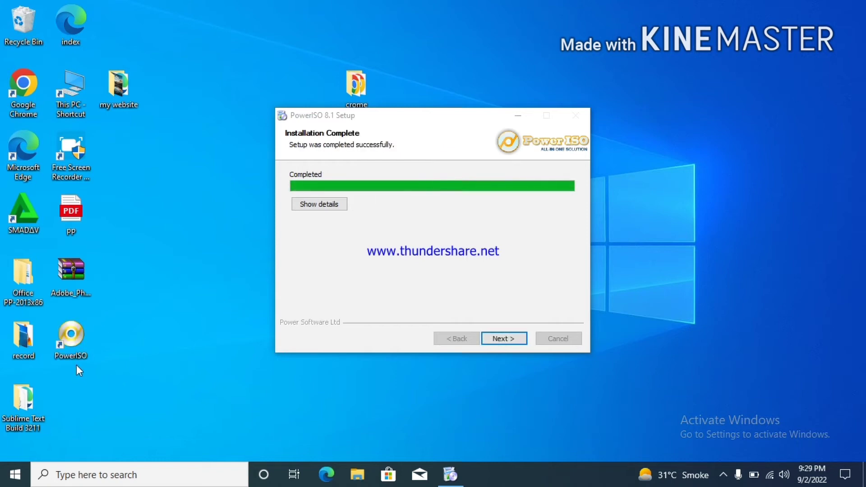
pyautogui.click(499, 339)
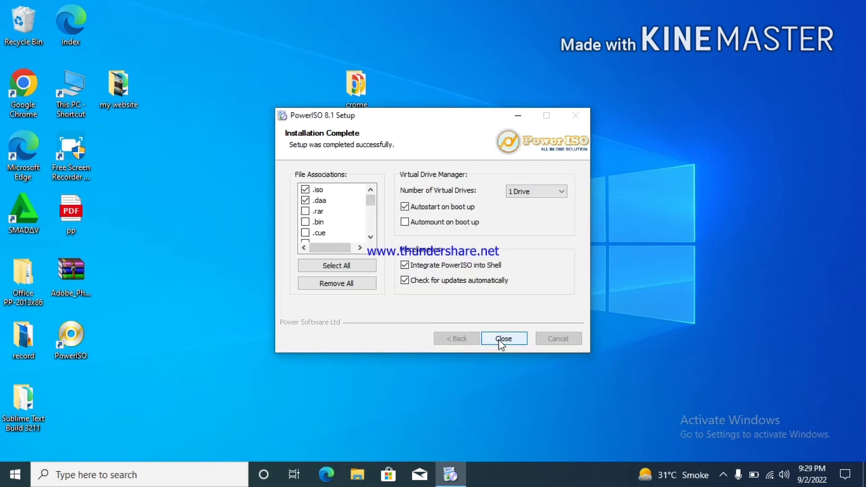
pyautogui.click(499, 339)
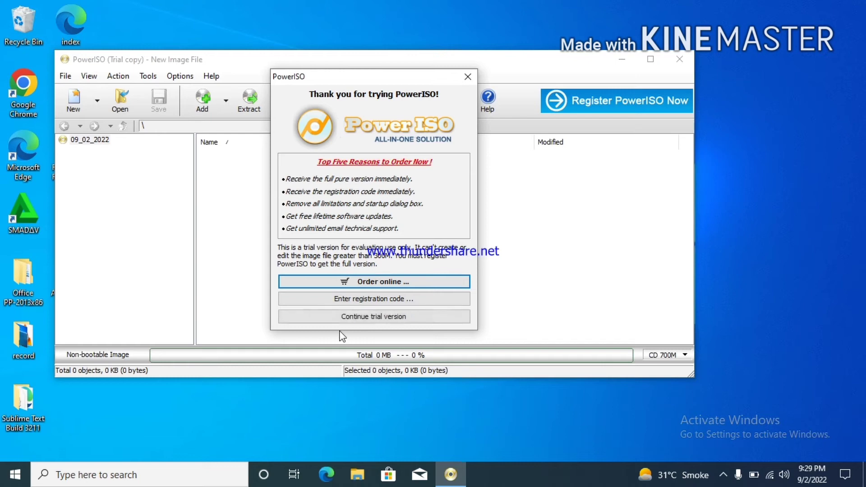
# - Continue with the PowerISO trial version and open the Clean USB drive function with administrator rights
pyautogui.click(360, 316)
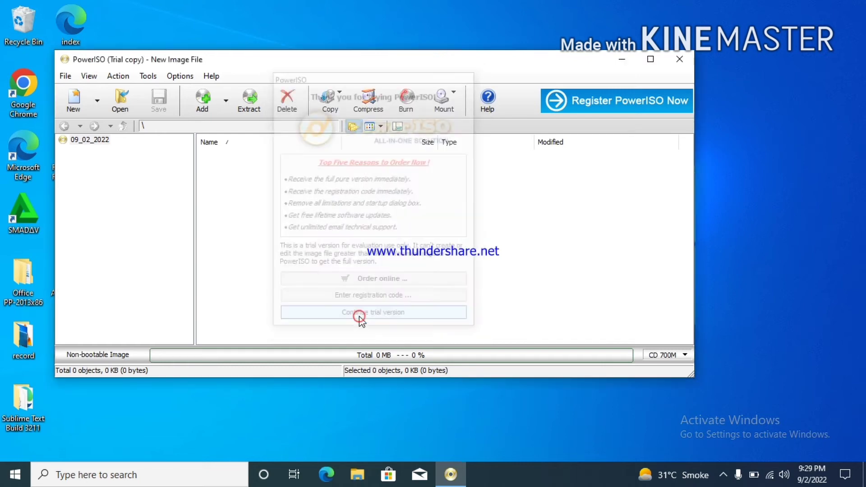
pyautogui.click(147, 76)
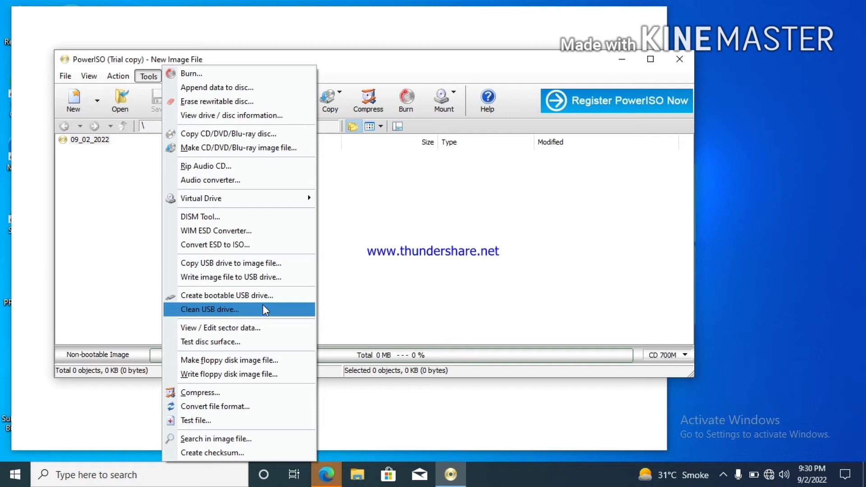
pyautogui.click(246, 310)
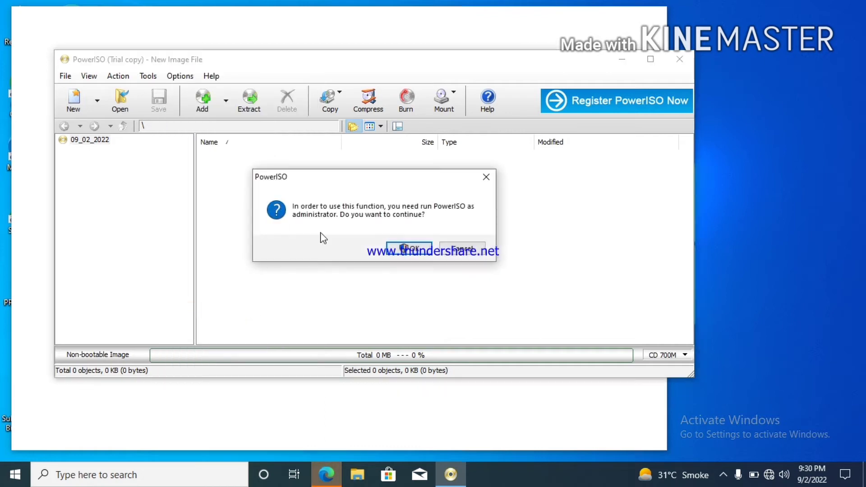
pyautogui.click(409, 249)
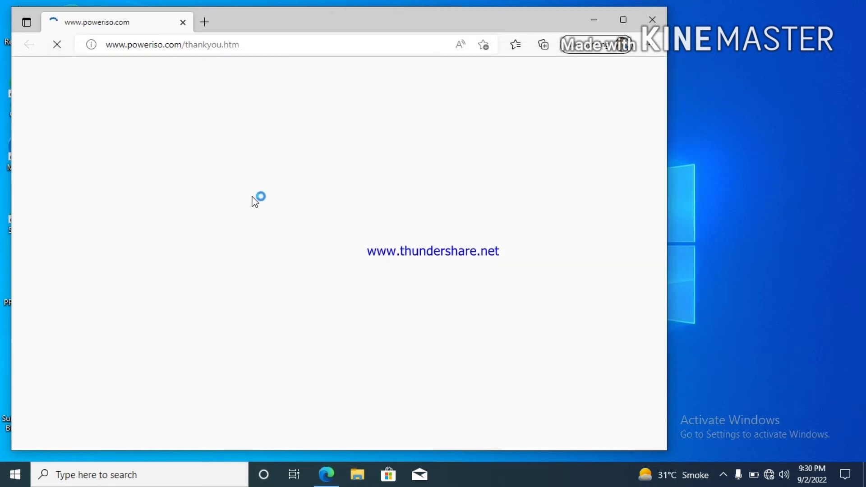
pyautogui.click(653, 19)
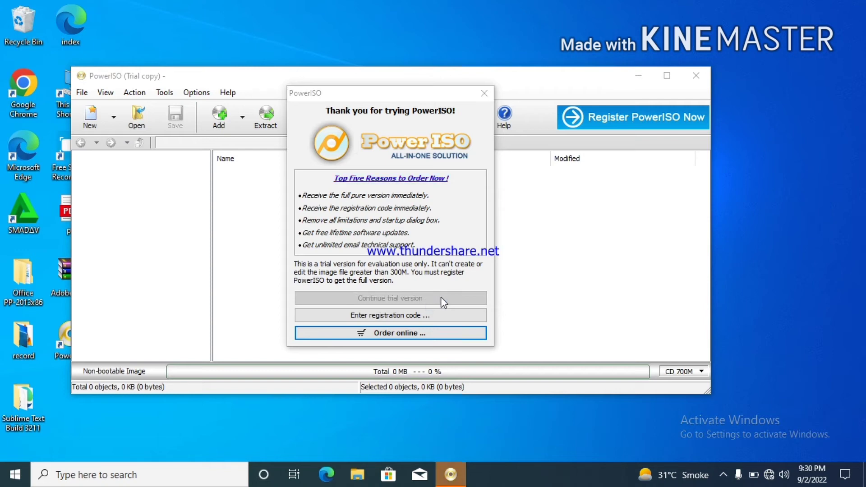
pyautogui.click(440, 297)
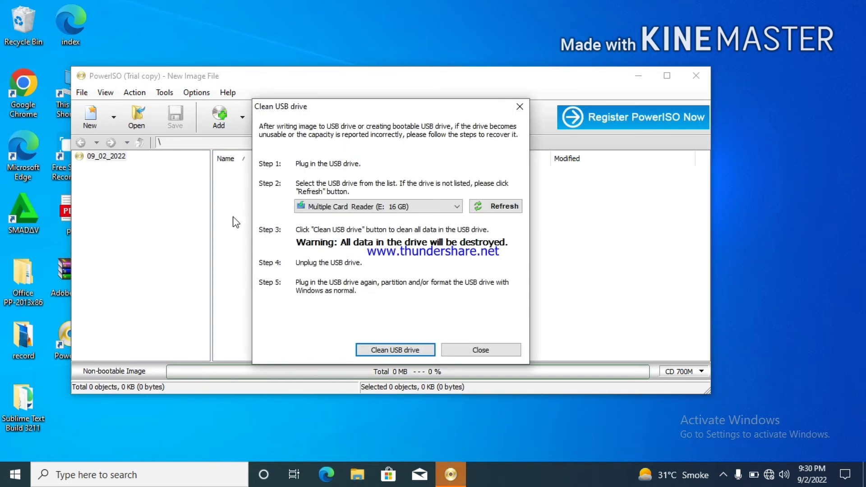
# - Refresh the USB drive list, select Multiple Card Reader (E: 16 GB) and clean all data from it
pyautogui.click(488, 207)
pyautogui.click(454, 209)
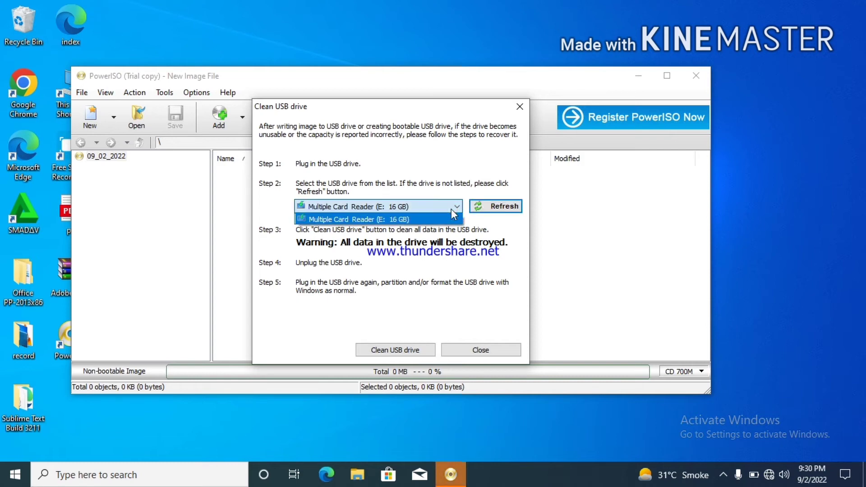
pyautogui.click(436, 220)
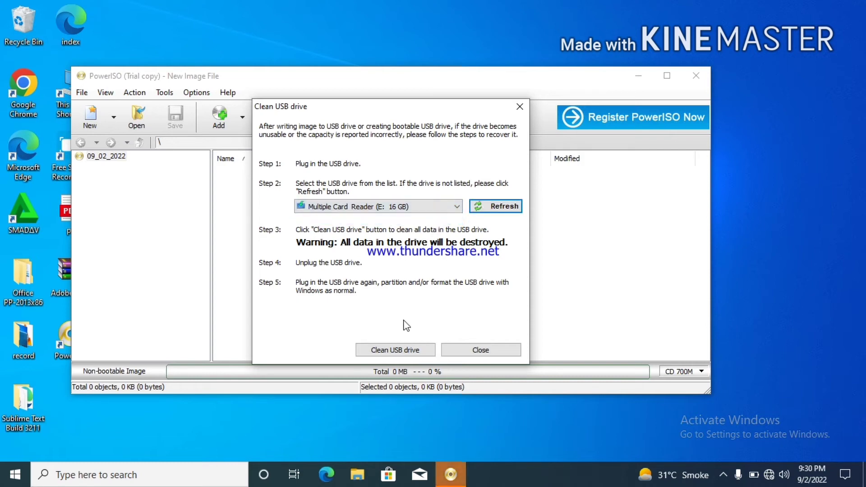
pyautogui.click(408, 349)
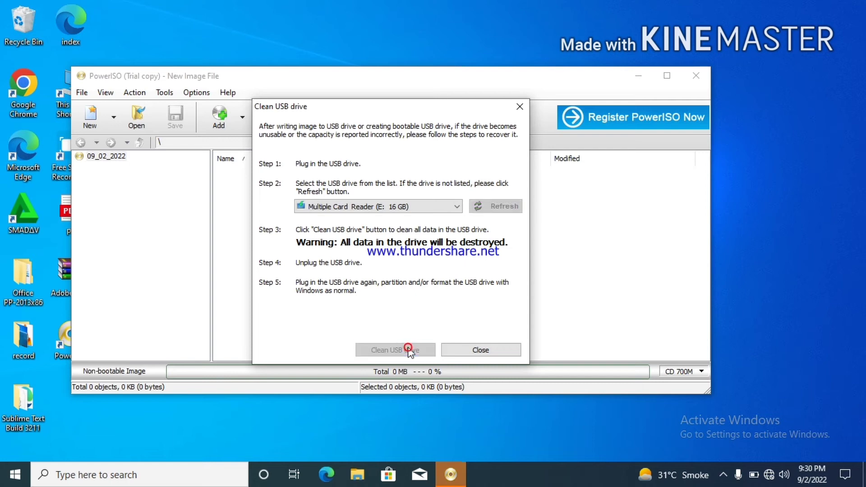
pyautogui.click(475, 286)
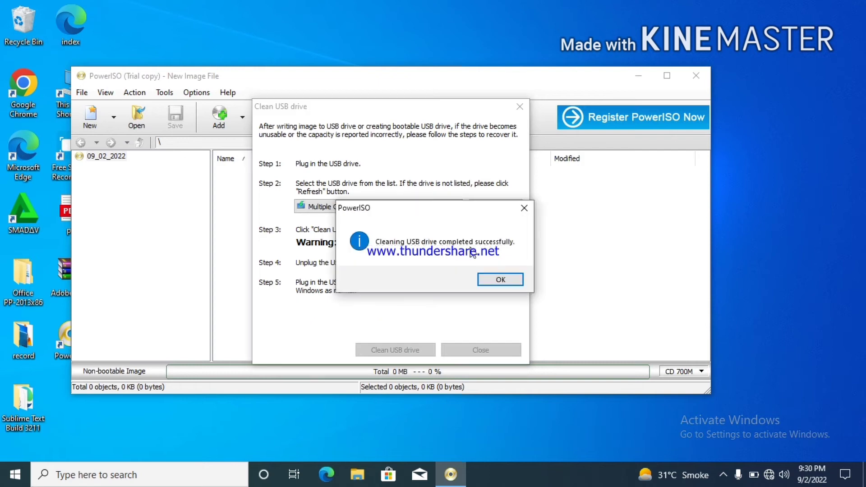
pyautogui.click(490, 283)
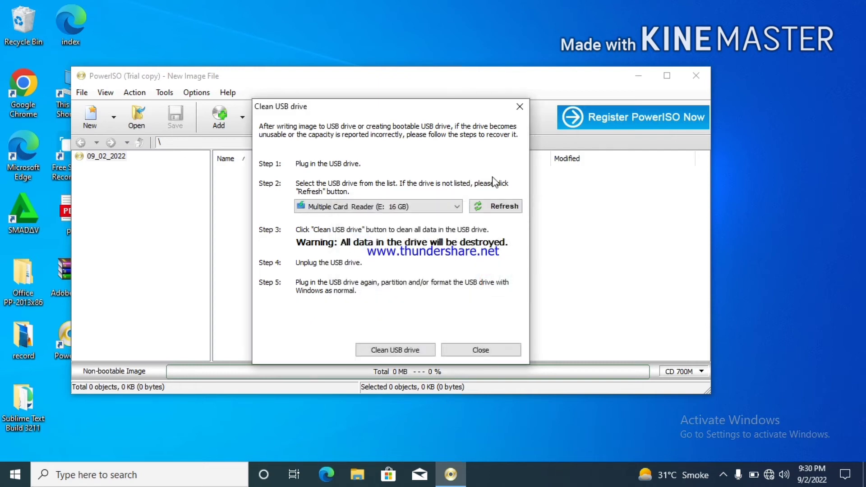
pyautogui.click(520, 107)
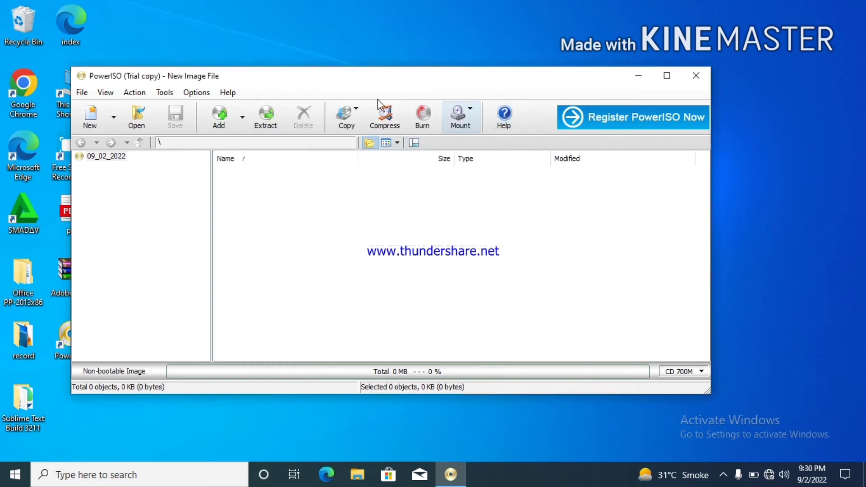
pyautogui.click(165, 92)
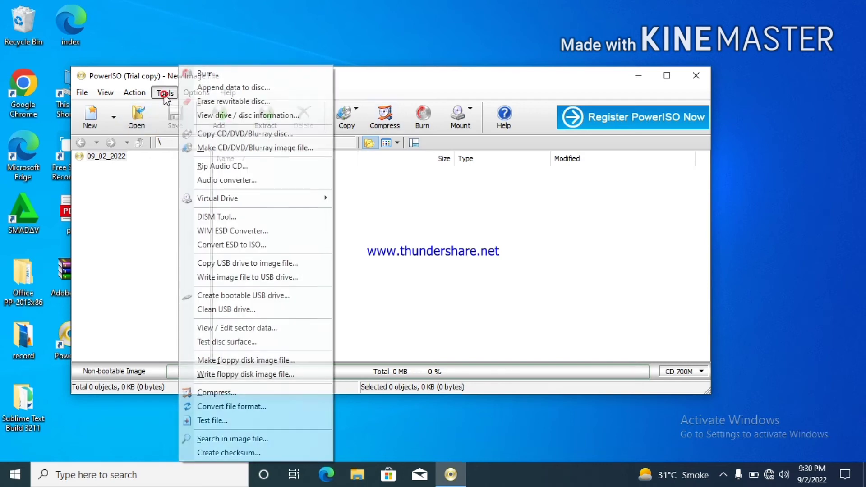
pyautogui.click(231, 295)
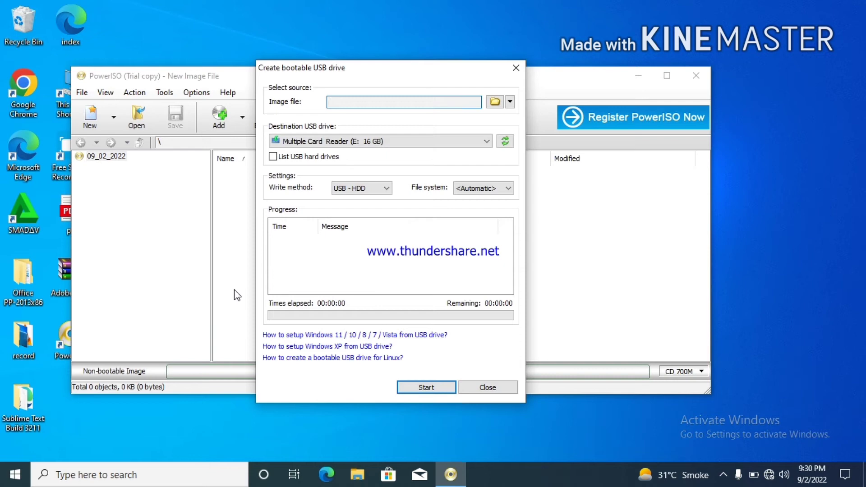
pyautogui.click(515, 67)
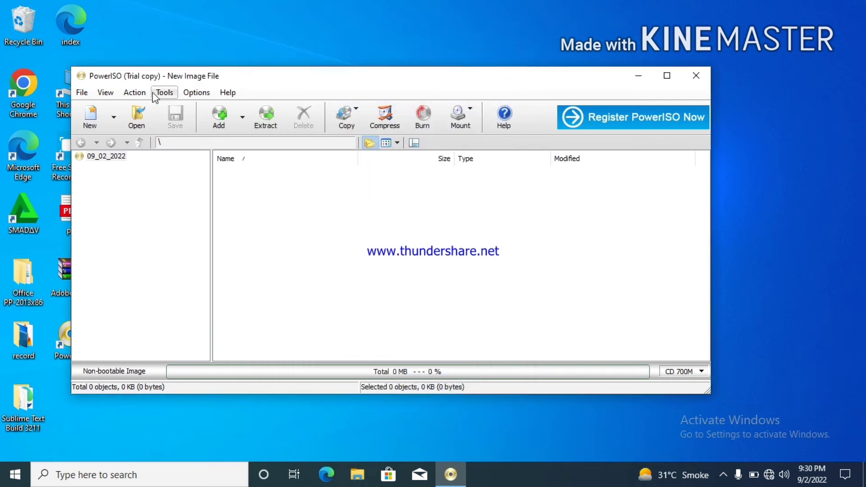
# - Open the Create bootable USB drive function and browse to Local Disk (D:) for the source image file
pyautogui.click(170, 97)
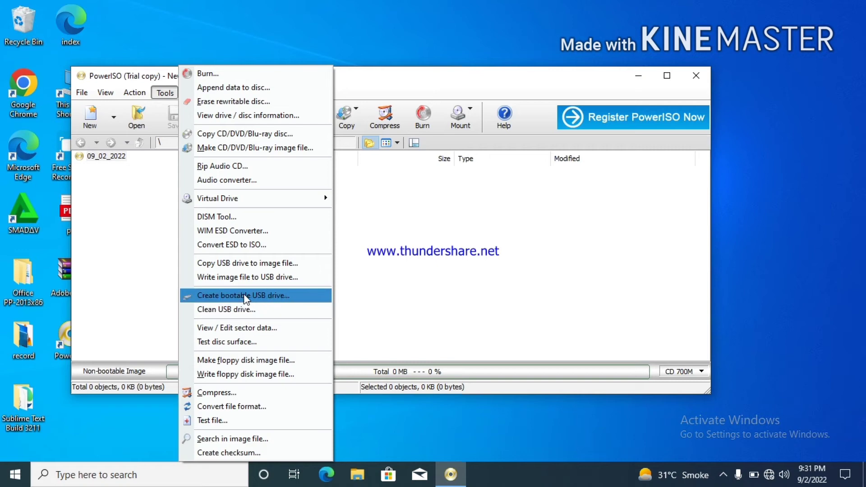
pyautogui.click(296, 296)
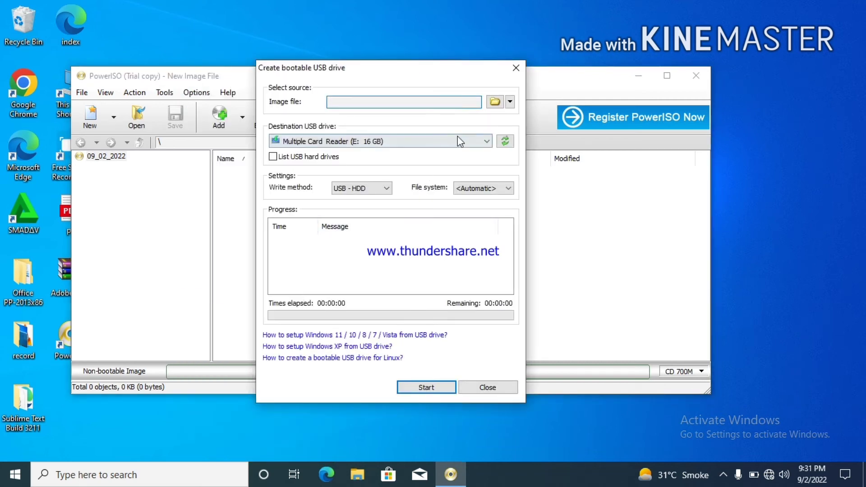
pyautogui.click(496, 102)
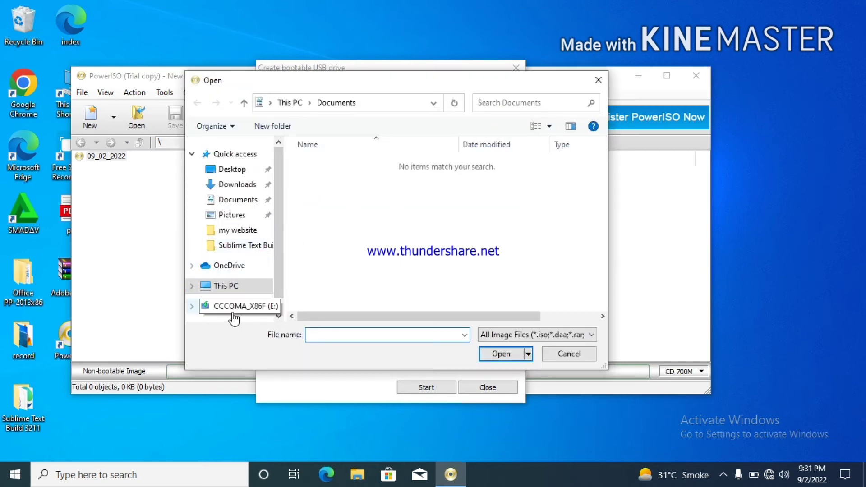
pyautogui.click(239, 286)
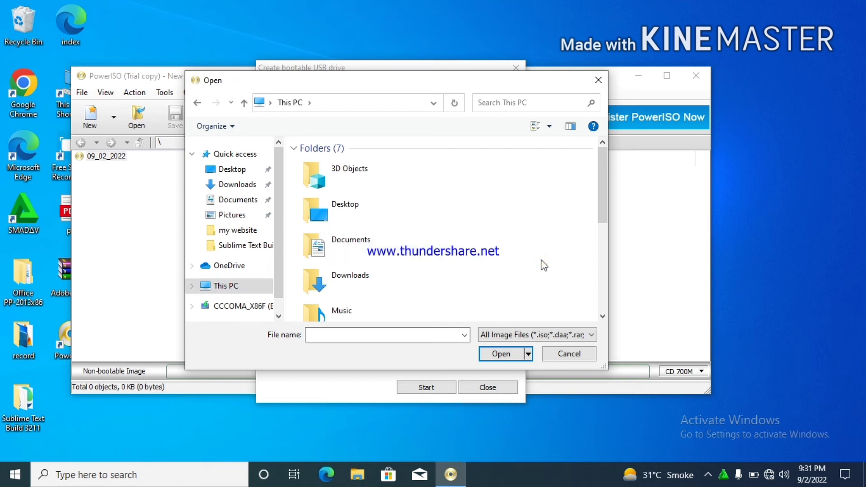
pyautogui.press('End')
pyautogui.press('Up')
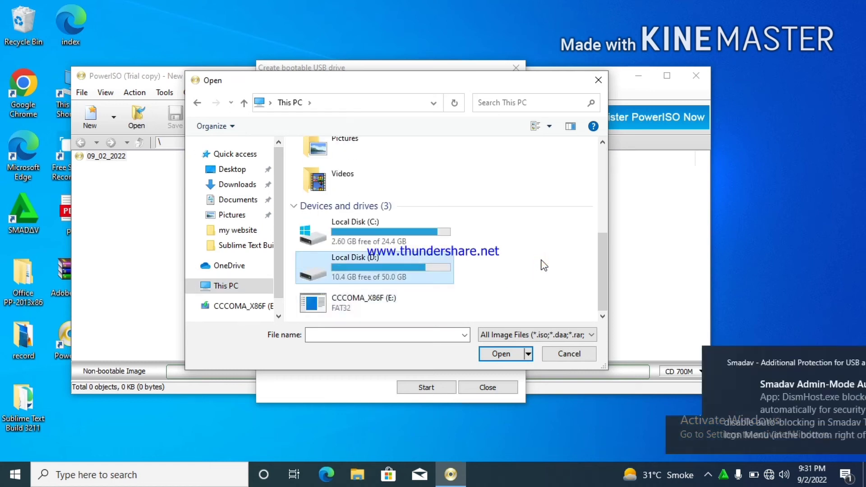
pyautogui.press('Return')
# - Open the Windo 10 32 bit folder inside the window folder on drive D
pyautogui.press('Down')
pyautogui.press('Down')
pyautogui.press('Down')
pyautogui.press('Down')
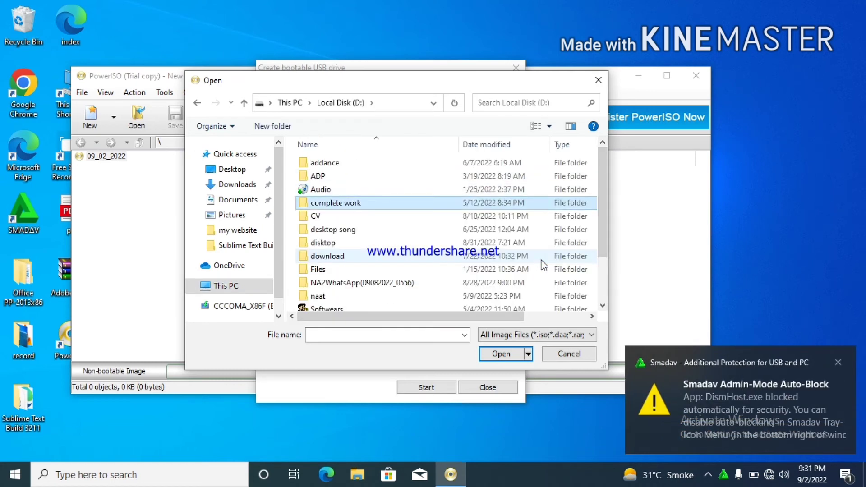
pyautogui.press('pagedown')
pyautogui.press('Down')
pyautogui.press('Down')
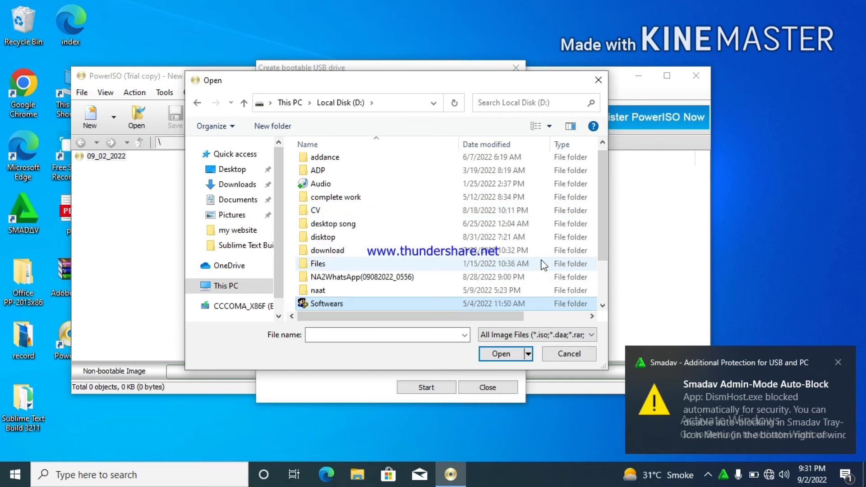
pyautogui.press('Return')
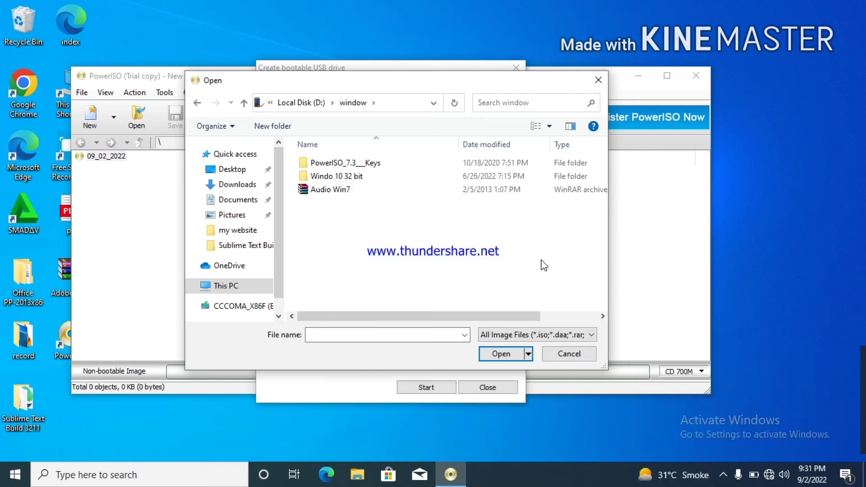
pyautogui.press('Down')
pyautogui.press('Up')
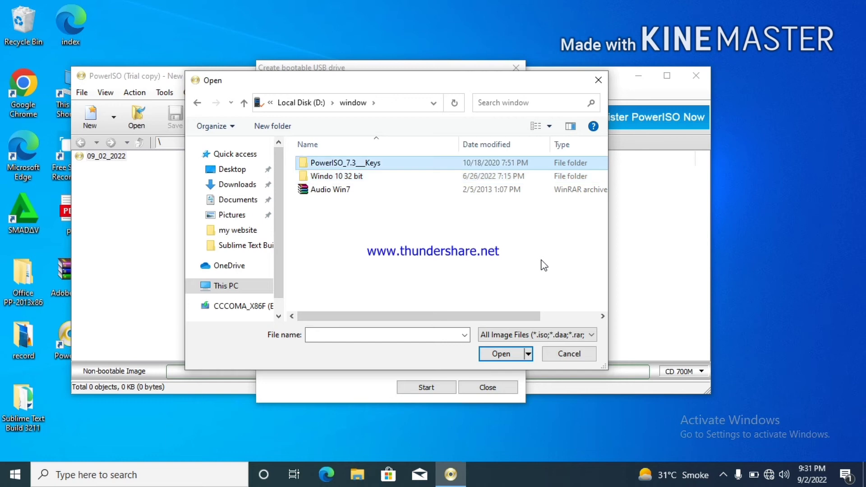
pyautogui.press('Down')
pyautogui.press('Return')
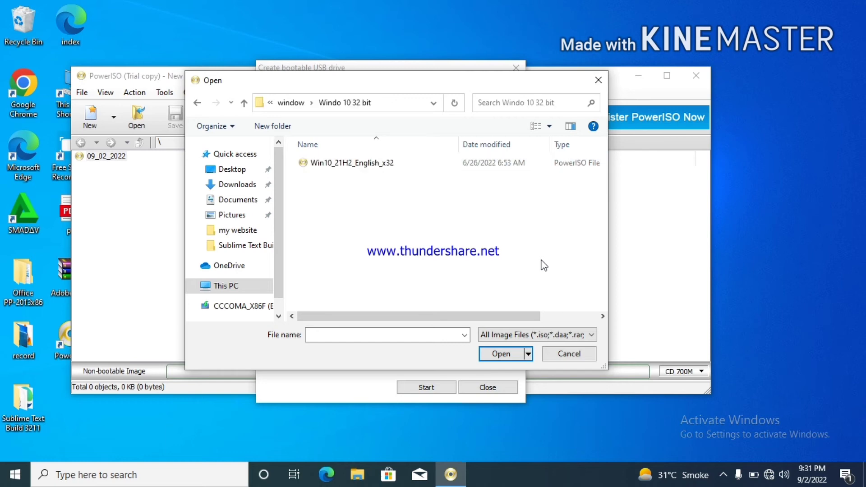
# - Choose Win10_21H2_English_x32 as the source image and start writing it to Multiple Card Reader (E: 16 GB), accepting that all its data is overwritten
pyautogui.press('Down')
pyautogui.press('Return')
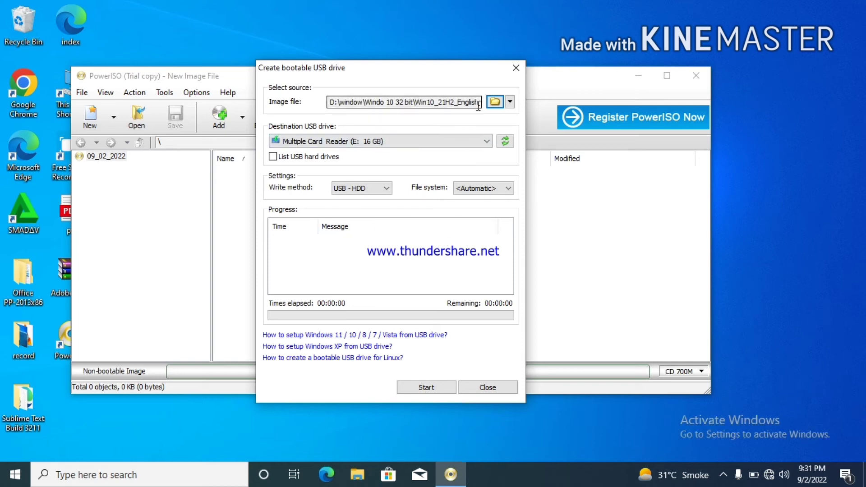
pyautogui.click(407, 386)
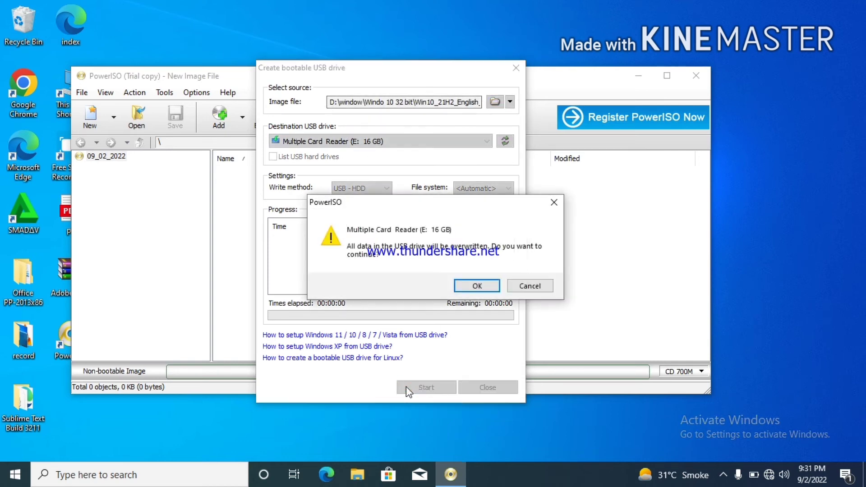
pyautogui.click(474, 289)
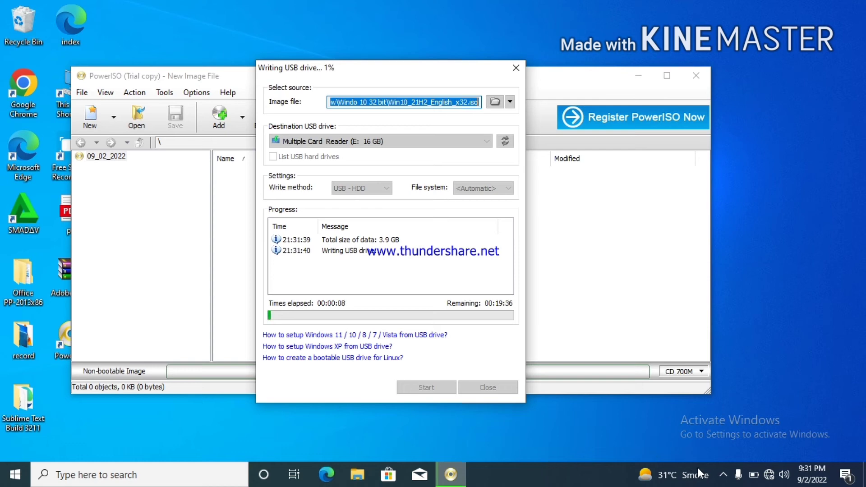
pyautogui.click(724, 475)
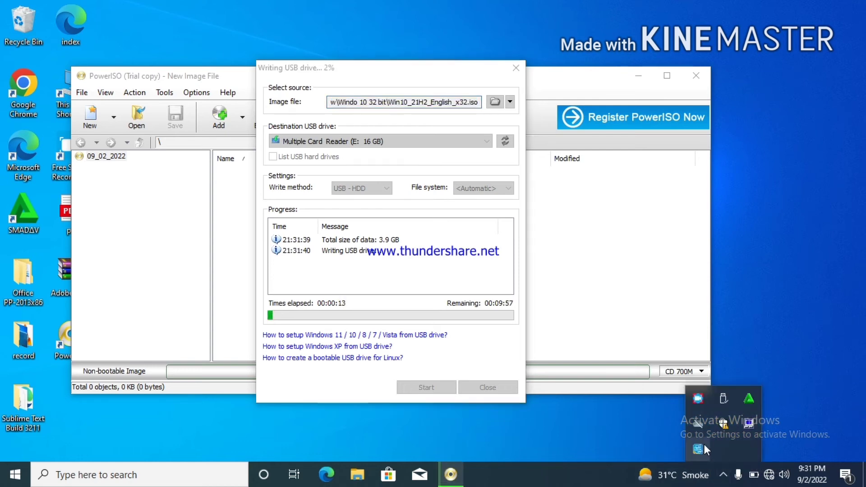
pyautogui.click(700, 402)
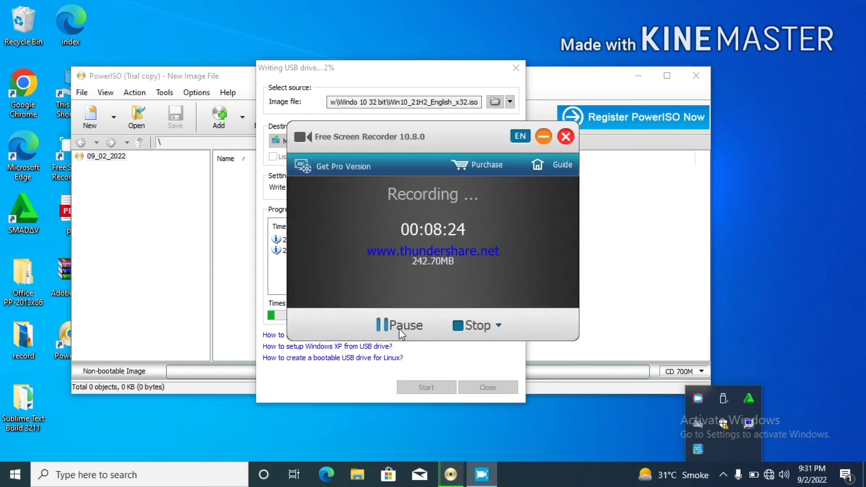
pyautogui.click(382, 325)
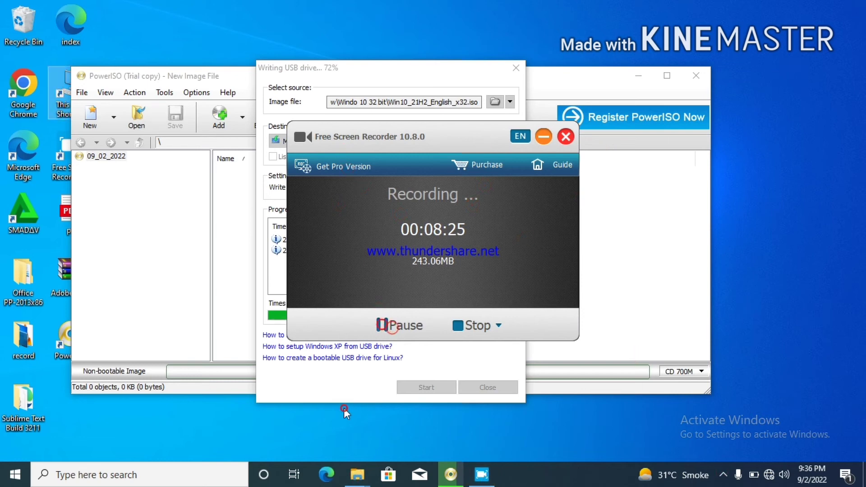
pyautogui.click(543, 134)
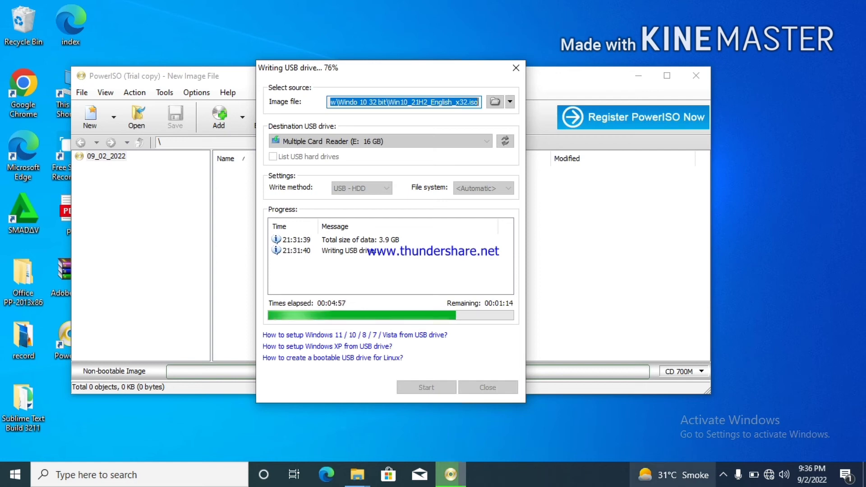
pyautogui.click(723, 474)
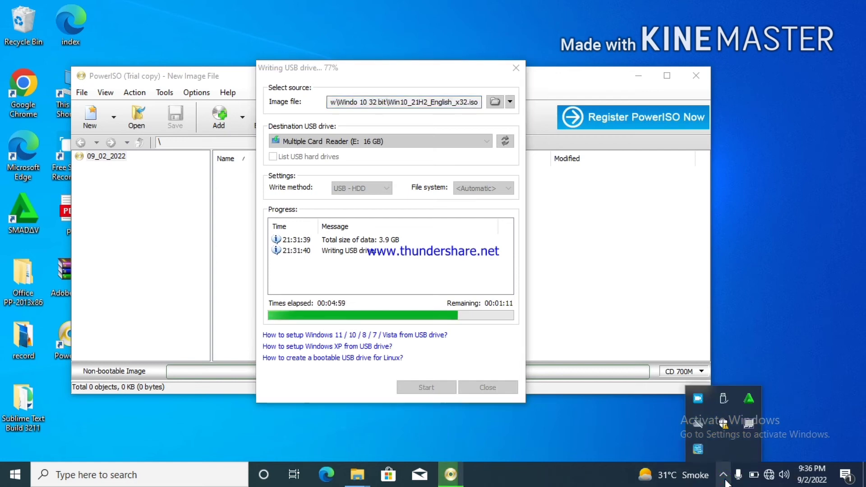
pyautogui.click(608, 454)
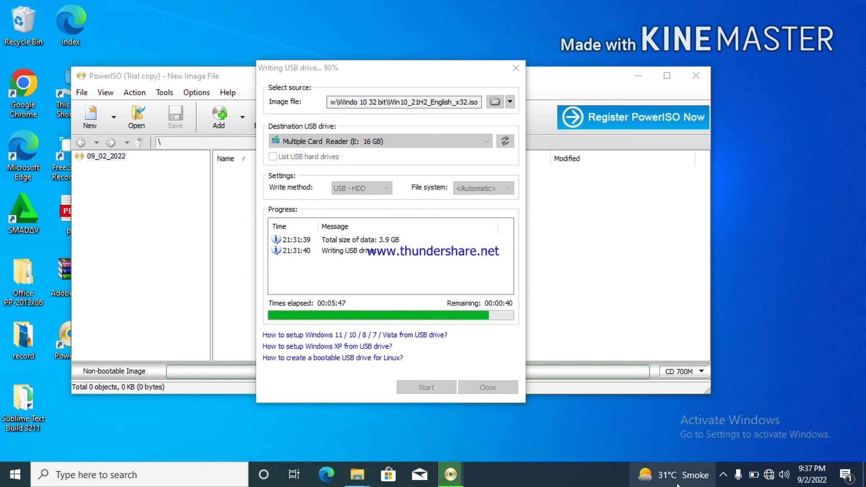
pyautogui.click(723, 475)
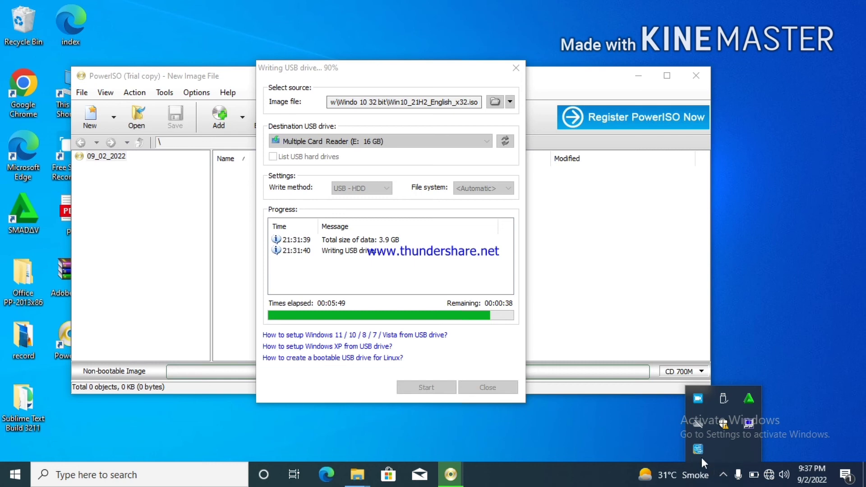
pyautogui.click(635, 445)
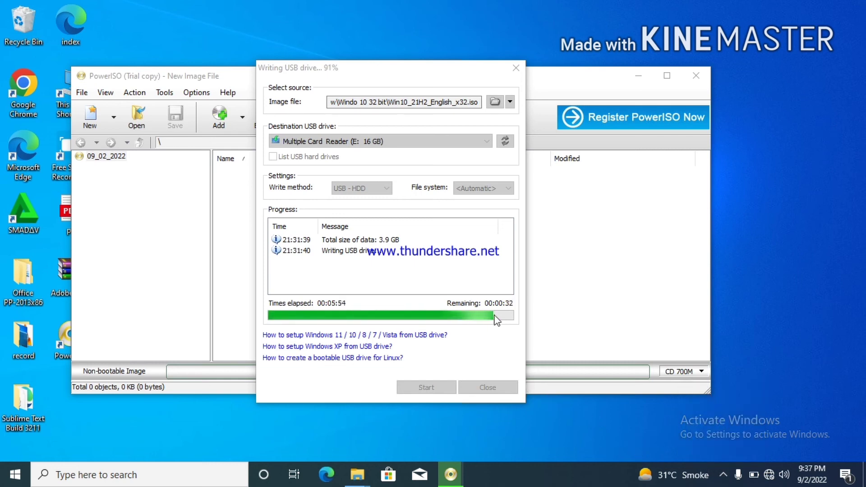
pyautogui.rightClick(813, 223)
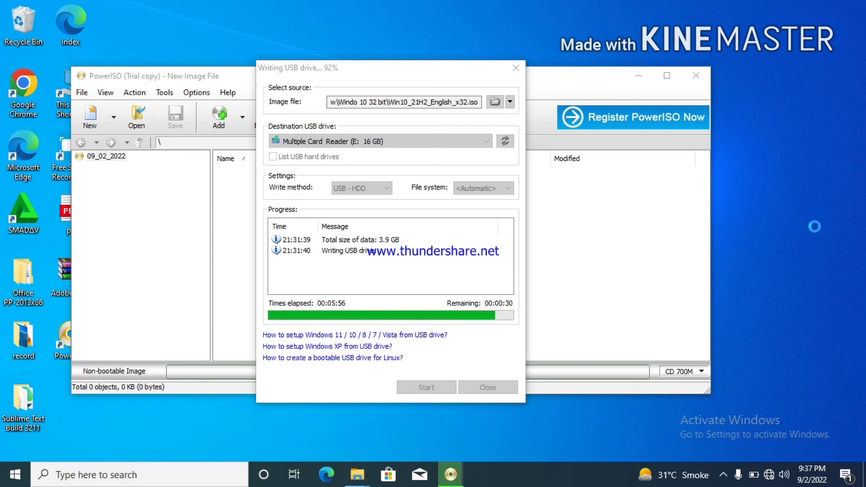
pyautogui.click(811, 265)
pyautogui.doubleClick(64, 105)
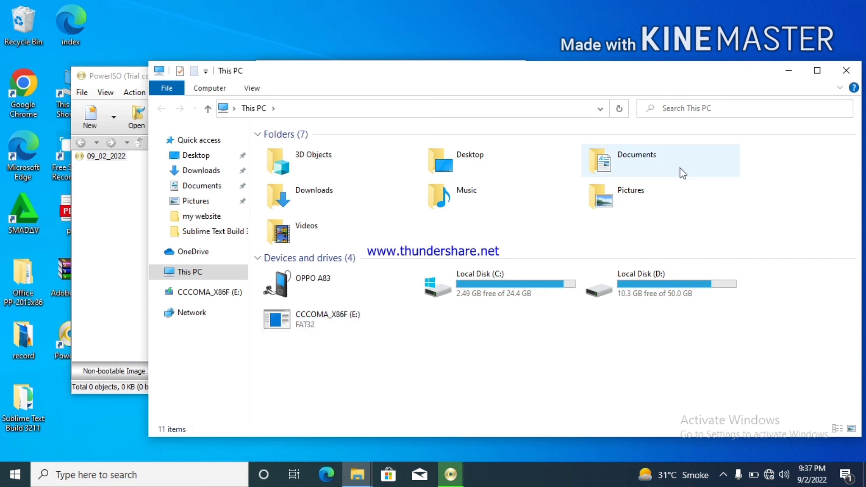
pyautogui.click(789, 75)
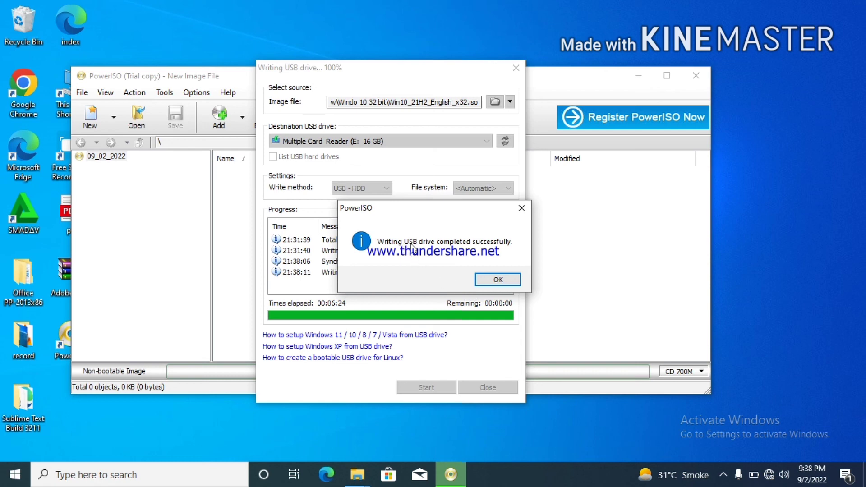
# - Acknowledge the completed USB write, then close the Create bootable USB drive dialog and PowerISO
pyautogui.click(490, 278)
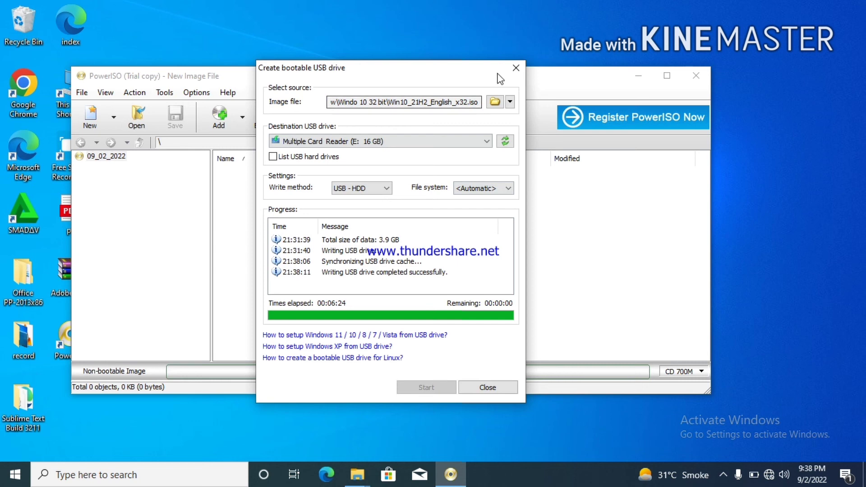
pyautogui.click(515, 69)
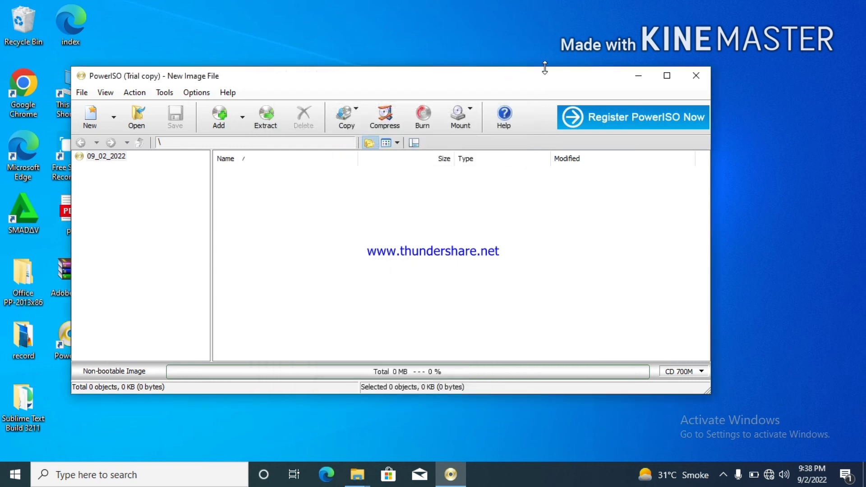
pyautogui.click(696, 76)
# - Open This PC to check the USB drive CCCOMA_X86F (E:) and dismiss its AutoPlay notification
pyautogui.doubleClick(70, 101)
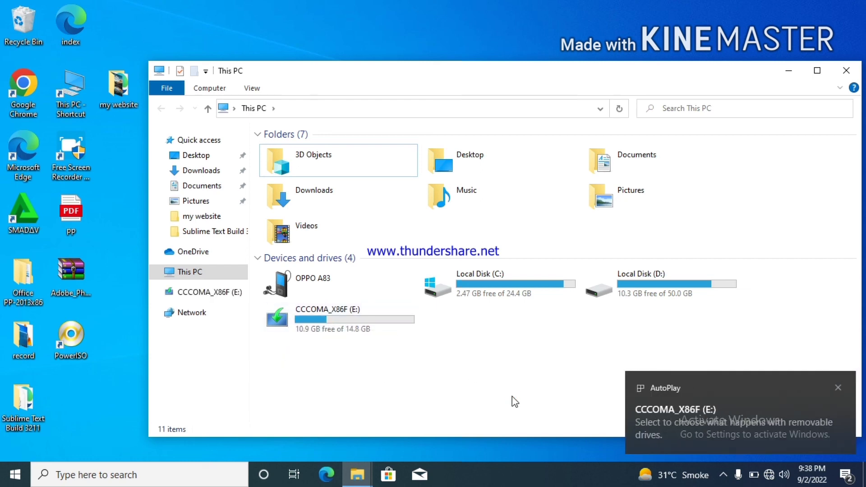
pyautogui.click(723, 475)
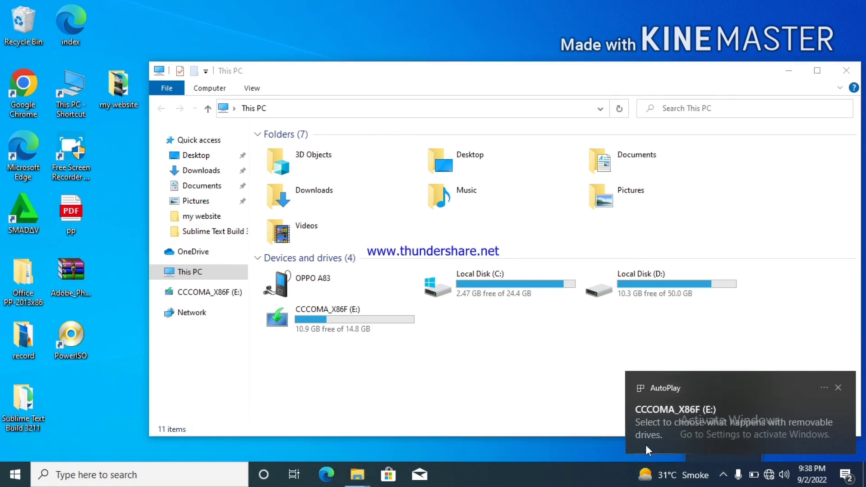
pyautogui.click(723, 476)
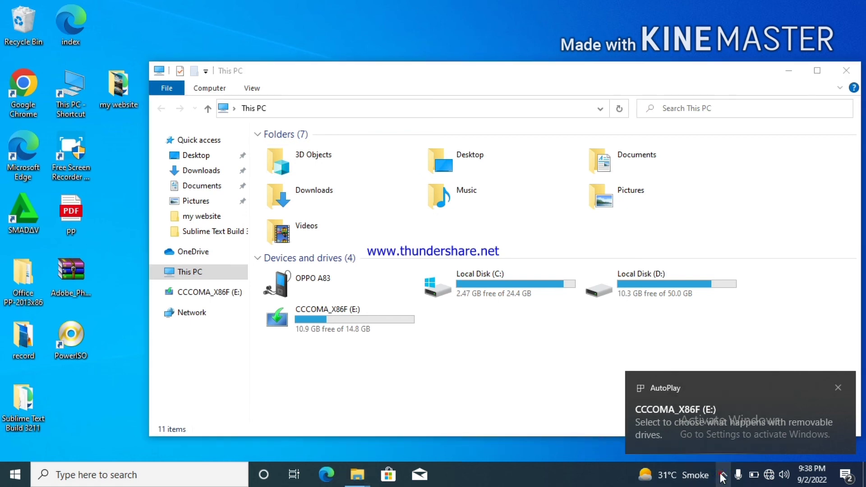
pyautogui.click(723, 475)
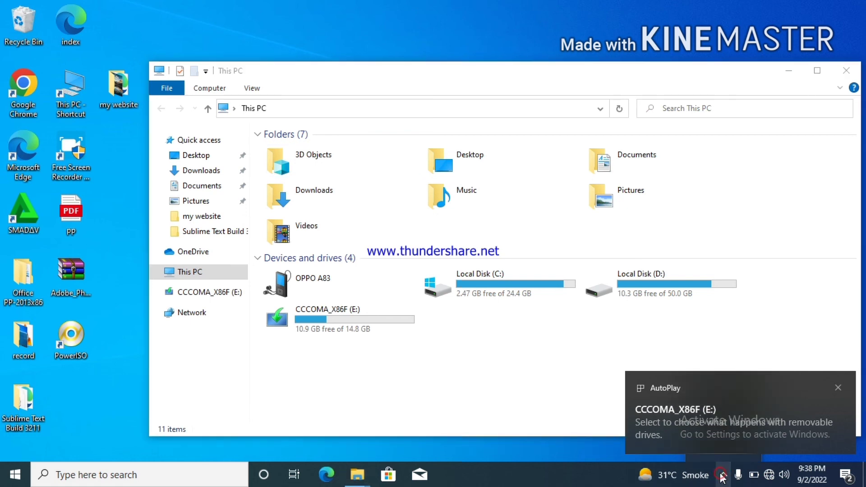
pyautogui.click(838, 387)
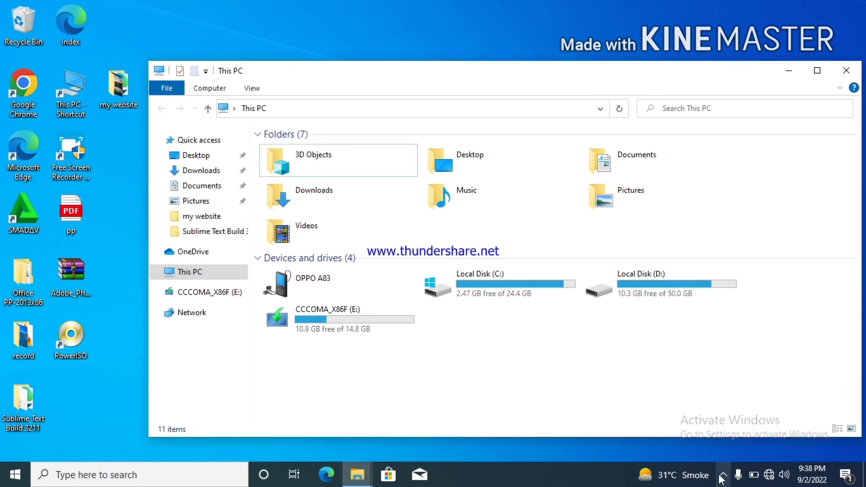